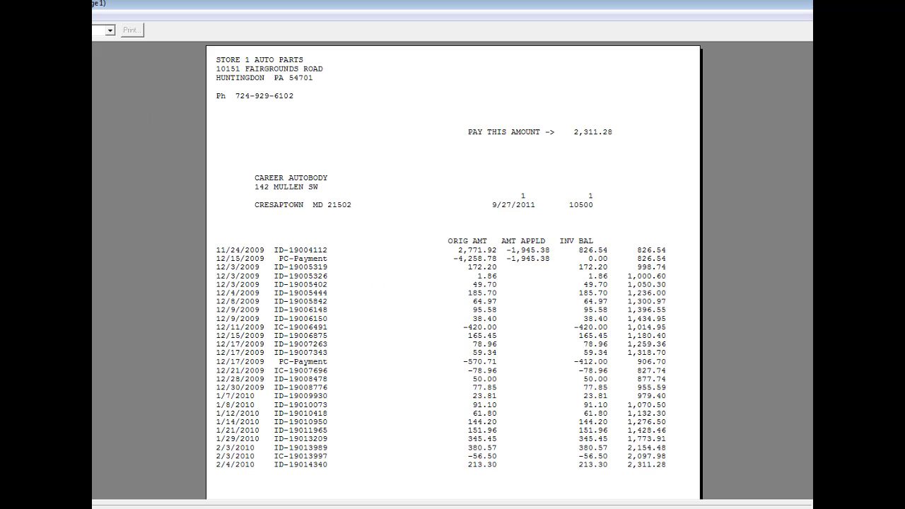
Step: Open the store-level AR and close options and show the statement settings
{"action": "right_click", "coordinate": [421, 419]}
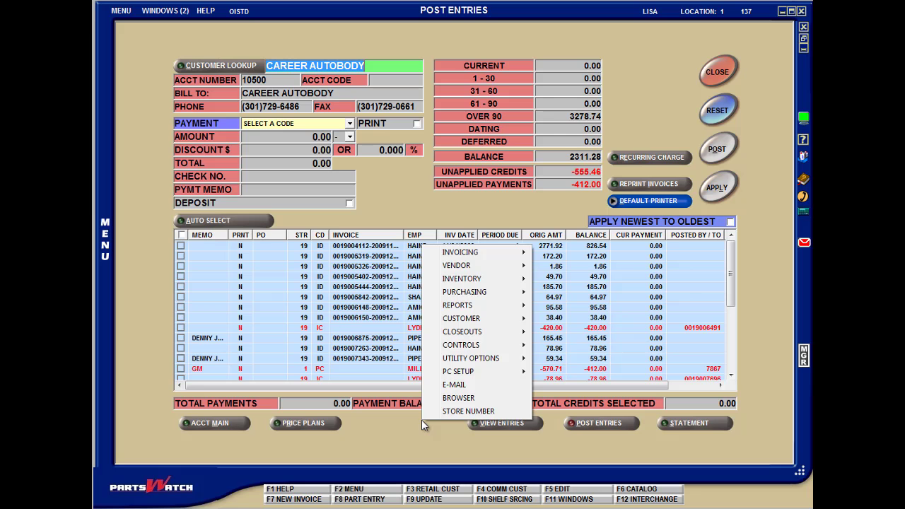
{"action": "mouse_move", "coordinate": [456, 351]}
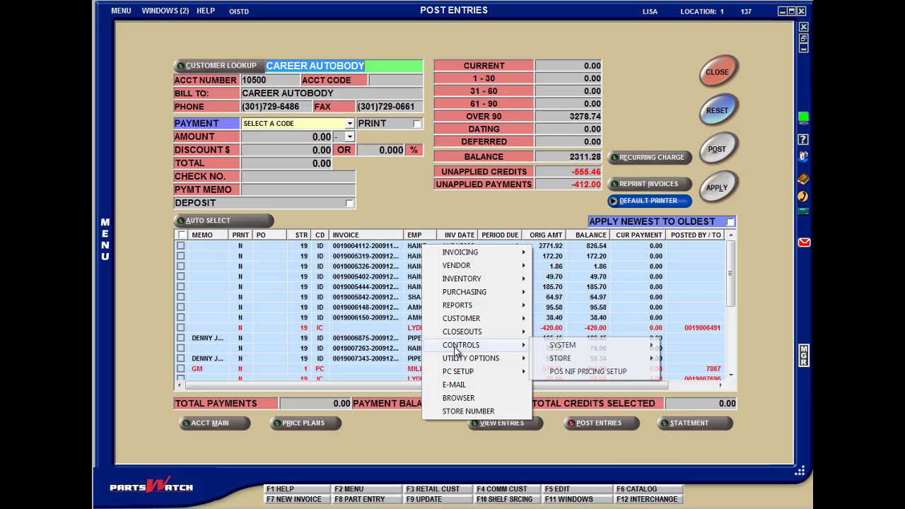
{"action": "mouse_move", "coordinate": [654, 364]}
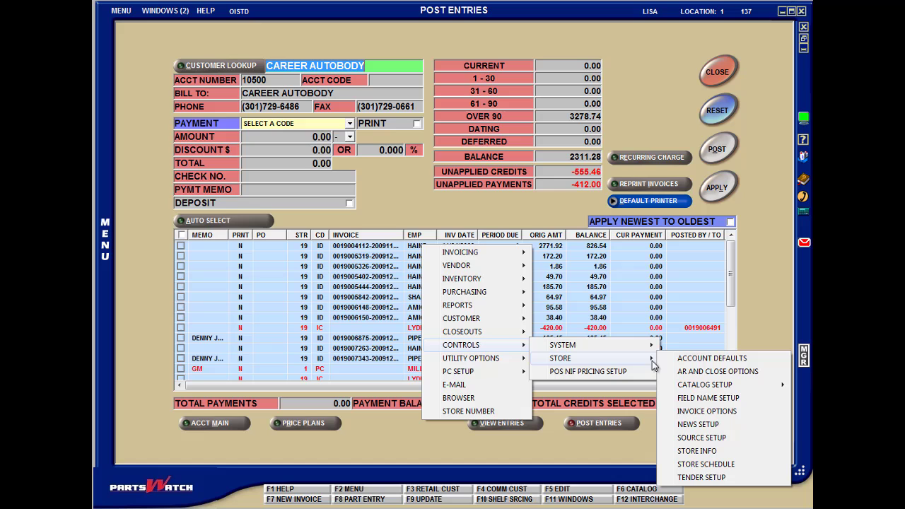
{"action": "left_click", "coordinate": [695, 373]}
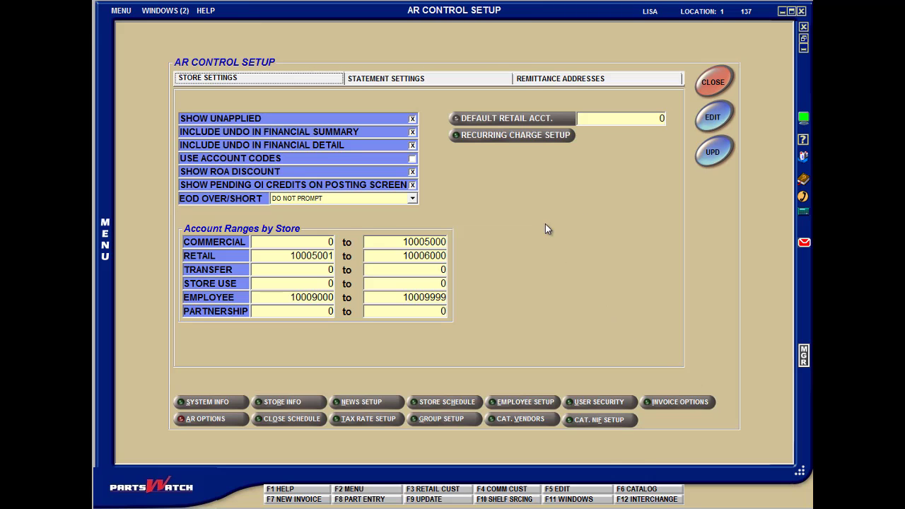
{"action": "left_click", "coordinate": [426, 85]}
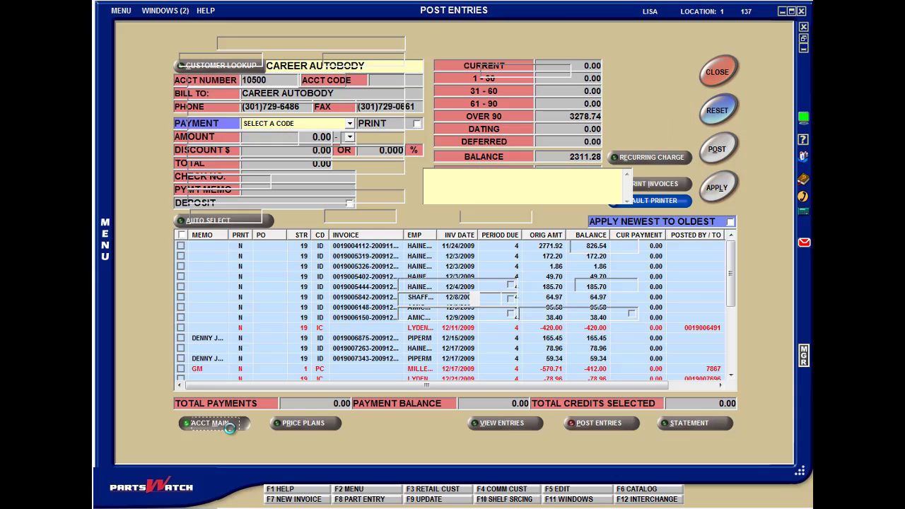
Step: Look up the Valley Auto account by its account number and open its post entries screen
{"action": "type", "text": "365"}
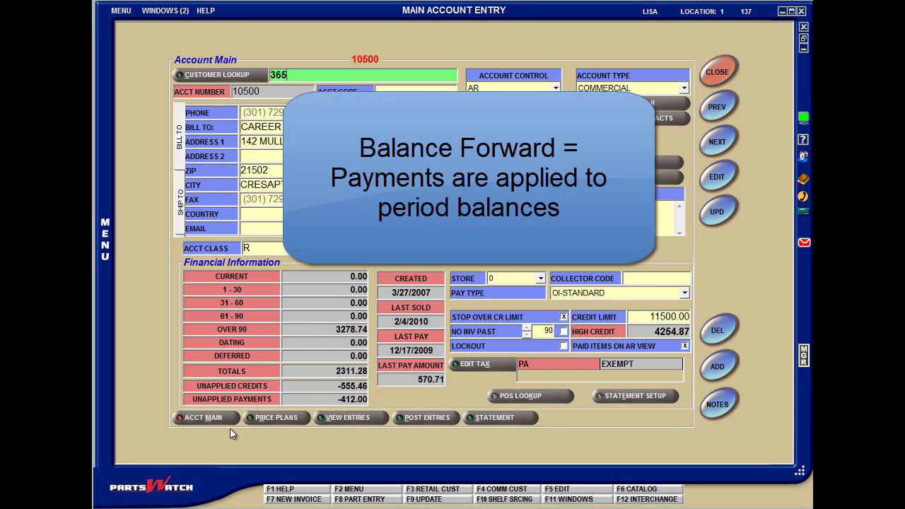
{"action": "type", "text": "40"}
{"action": "key", "text": "Return"}
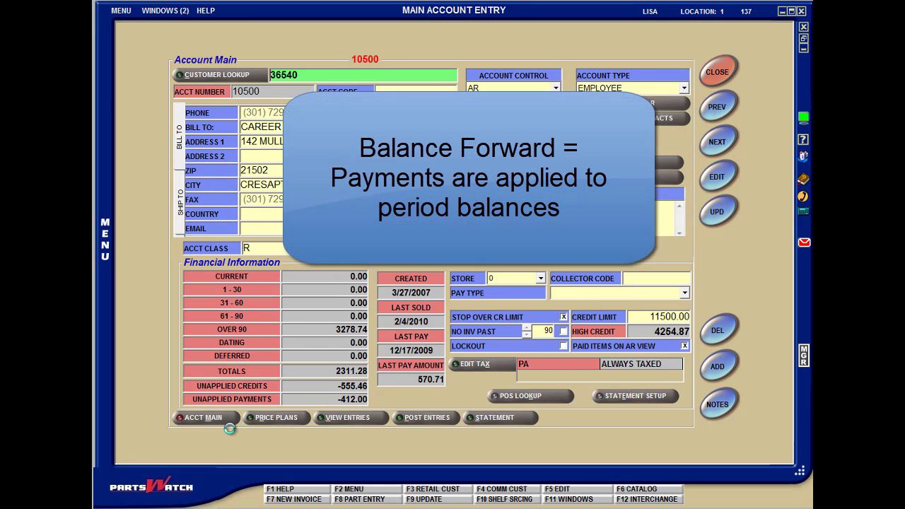
{"action": "left_click", "coordinate": [430, 418]}
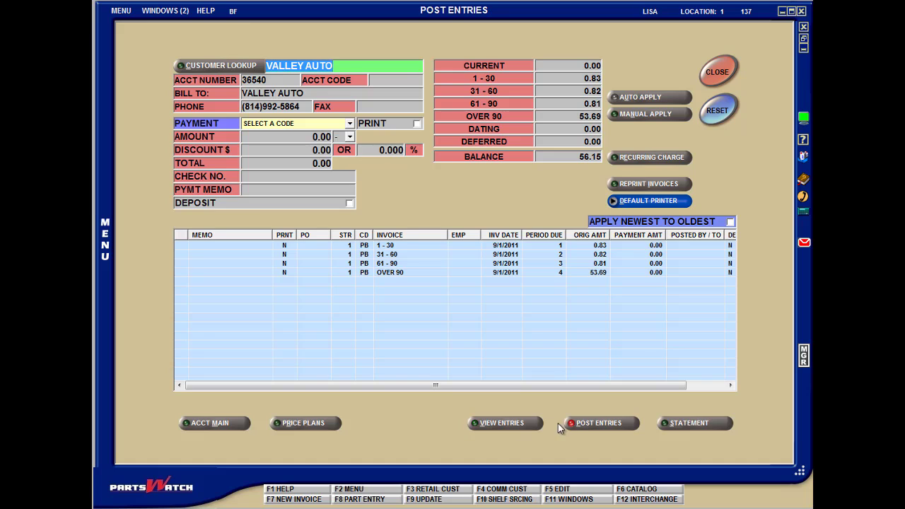
Step: Preview Valley Auto's statement on screen instead of mailing it, and close the preview
{"action": "left_click", "coordinate": [689, 422]}
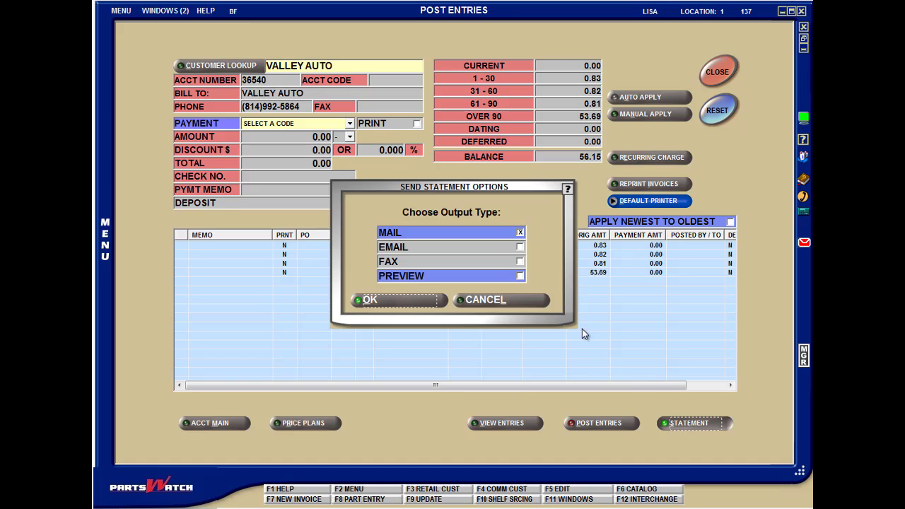
{"action": "left_click", "coordinate": [503, 233]}
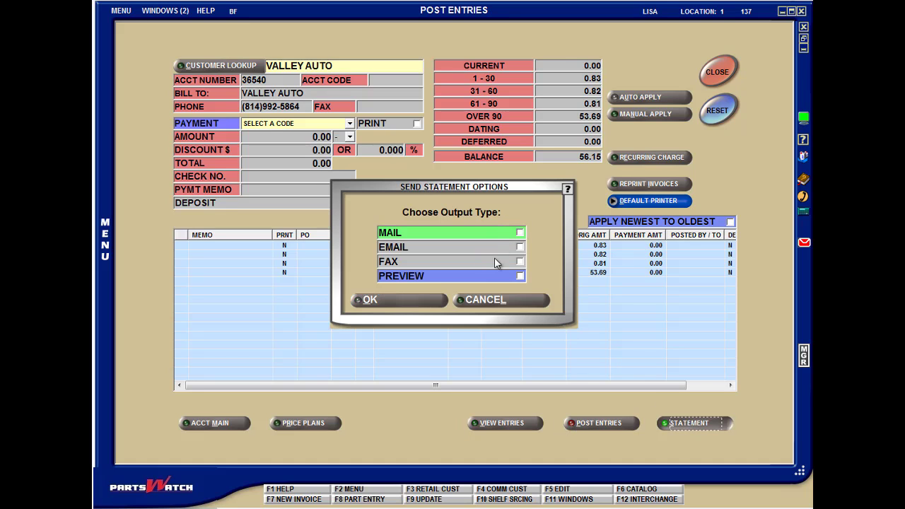
{"action": "left_click", "coordinate": [427, 300]}
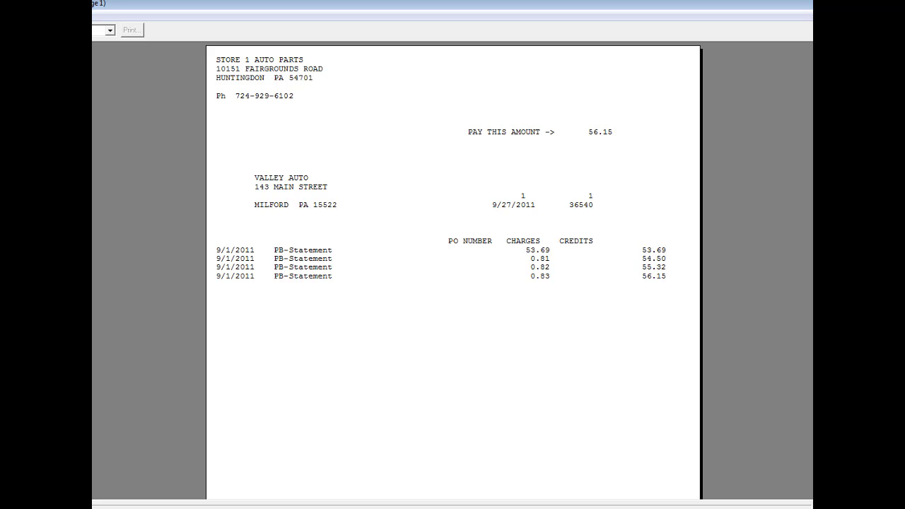
{"action": "key", "text": "Escape"}
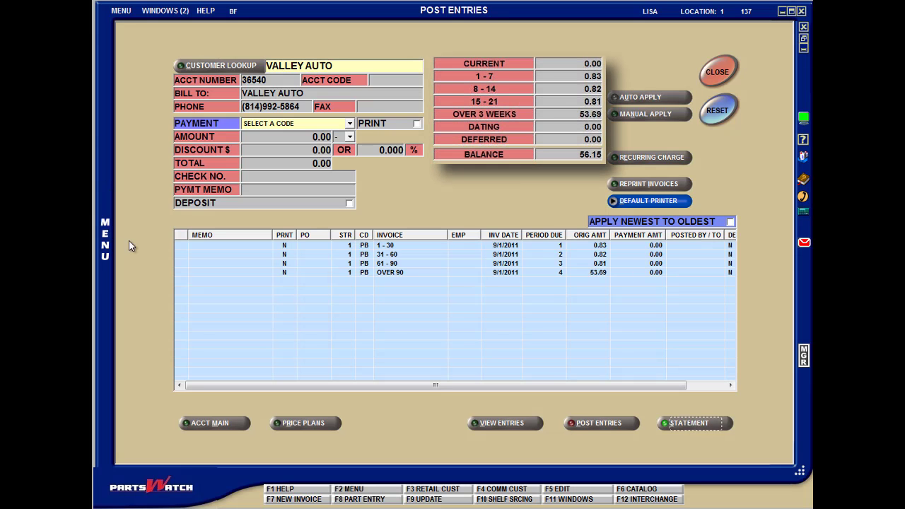
Step: Return to the main account entry, look up All Star Auto by account number and open its post entries screen
{"action": "left_click", "coordinate": [198, 422]}
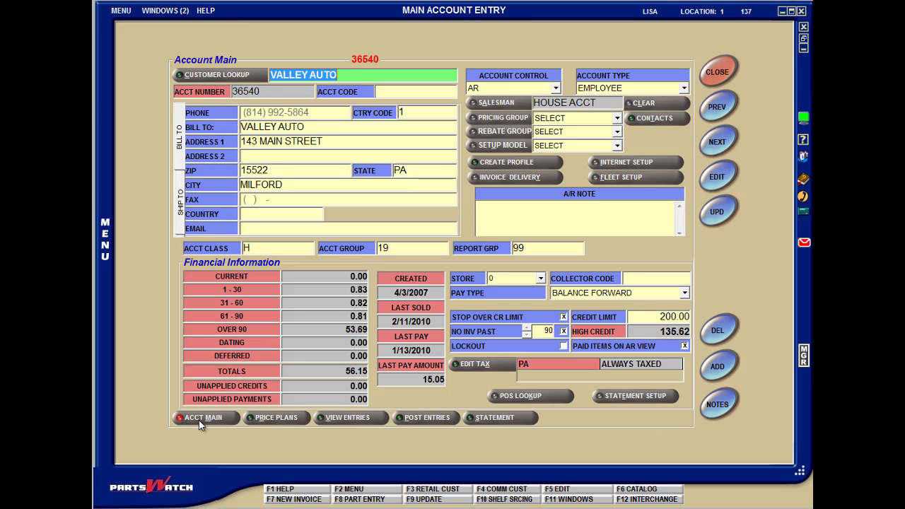
{"action": "type", "text": "10485"}
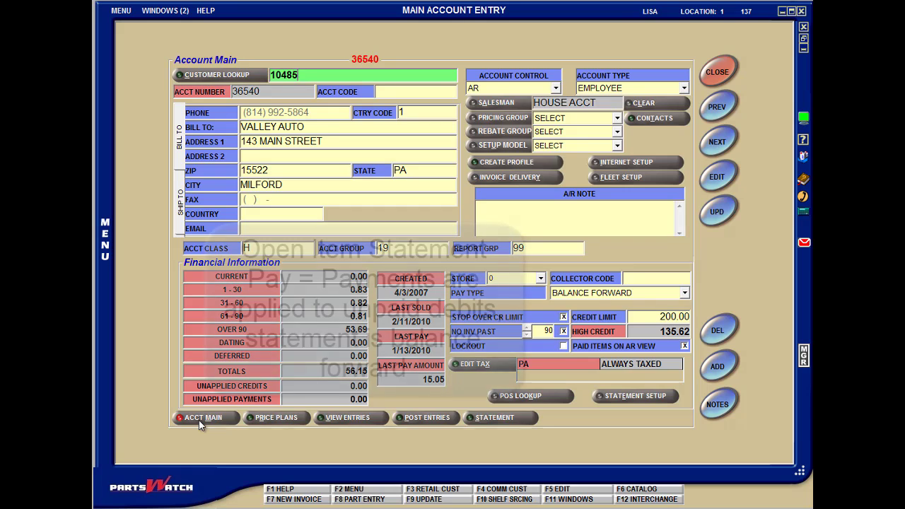
{"action": "key", "text": "Return"}
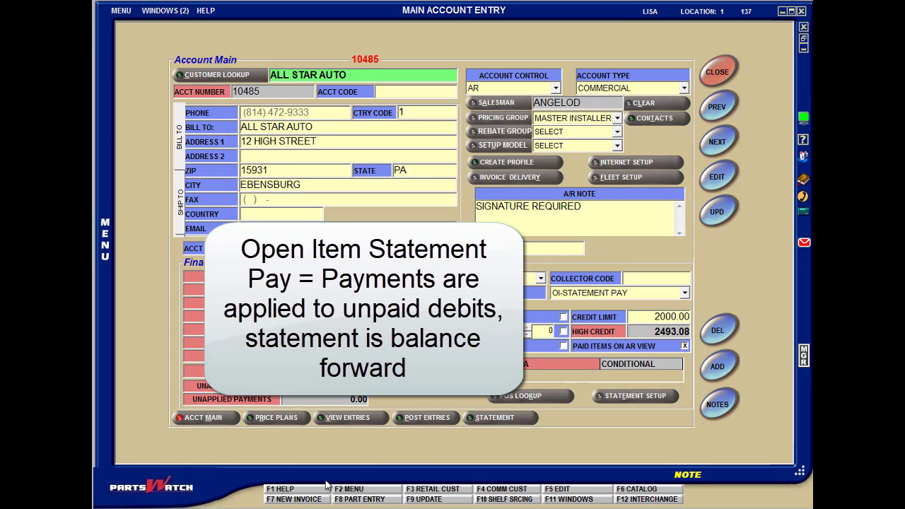
{"action": "left_click", "coordinate": [442, 419]}
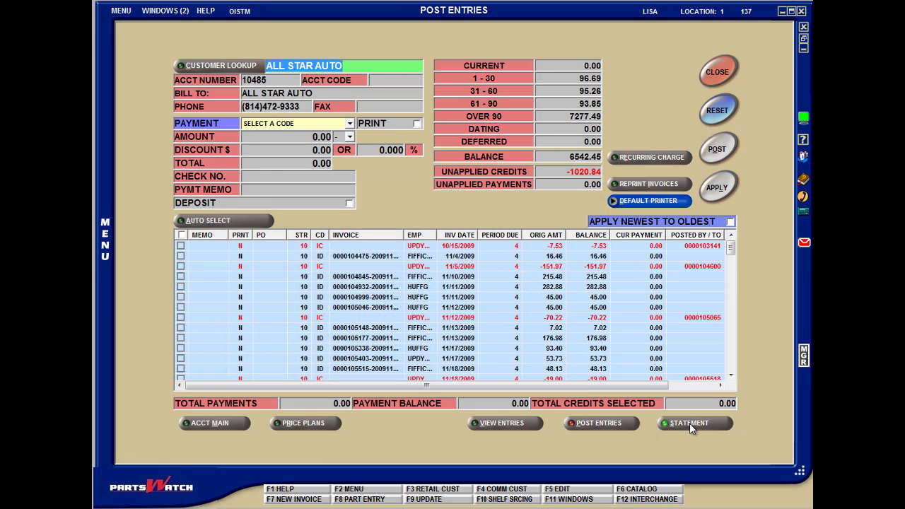
Step: Preview All Star Auto's statement with mail output turned off, and close the preview
{"action": "left_click", "coordinate": [689, 423]}
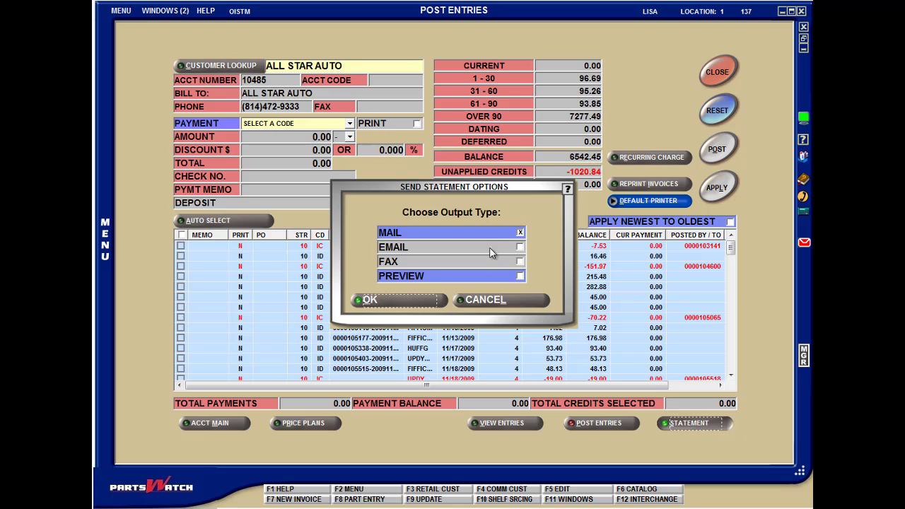
{"action": "left_click", "coordinate": [489, 239]}
{"action": "left_click", "coordinate": [473, 281]}
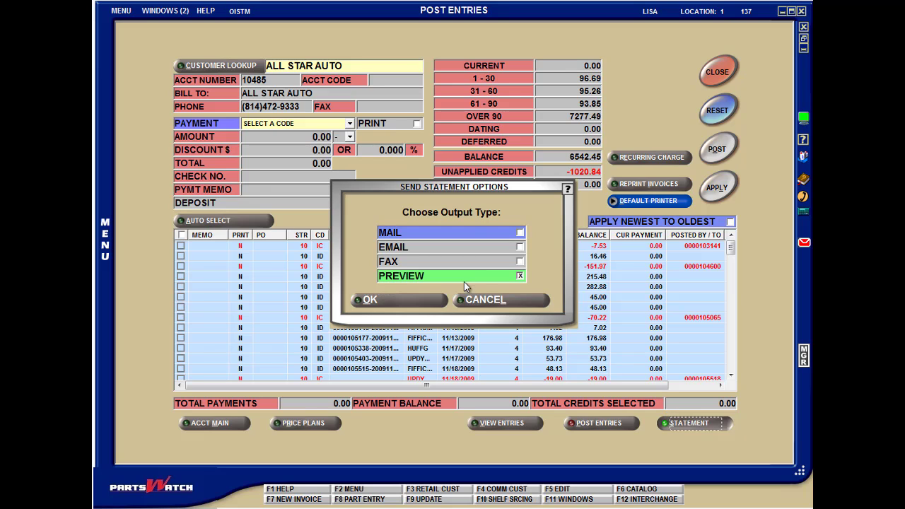
{"action": "left_click", "coordinate": [437, 293]}
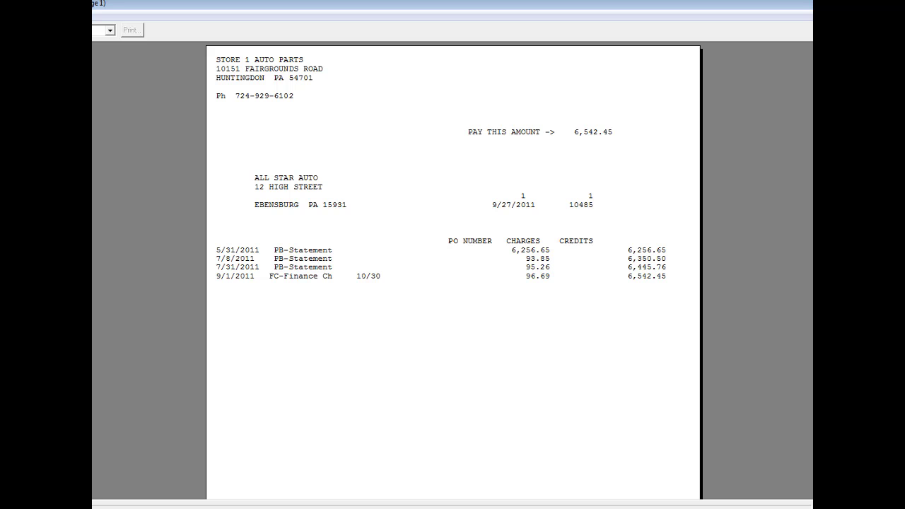
{"action": "key", "text": "Escape"}
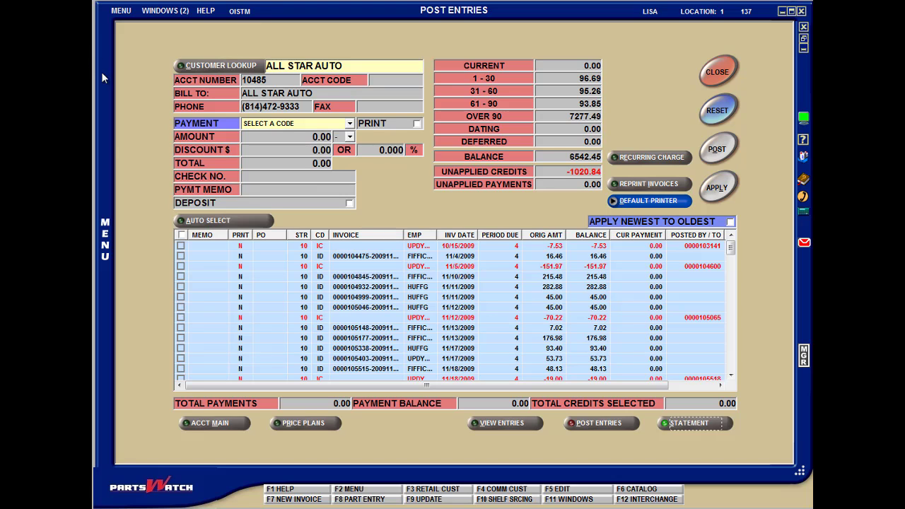
Step: Return to All Star Auto's main account record and view the available pay types
{"action": "left_click", "coordinate": [244, 422]}
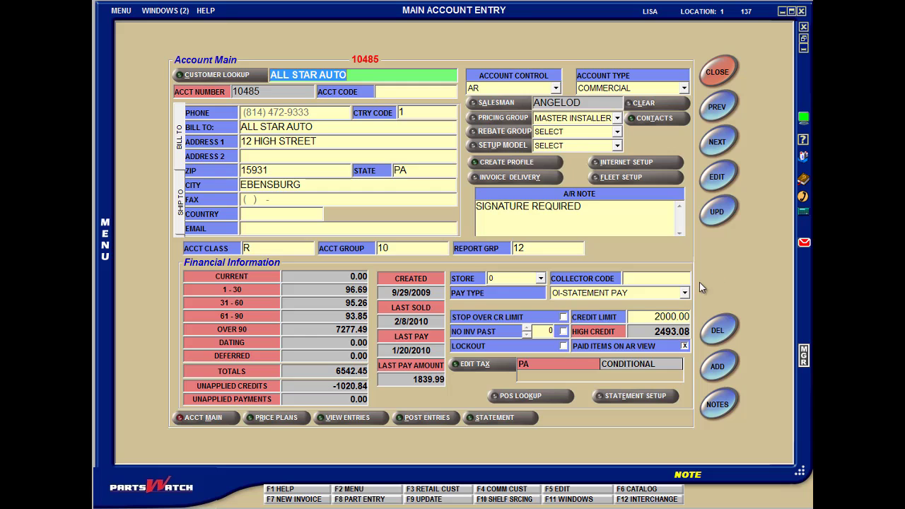
{"action": "left_click", "coordinate": [684, 293]}
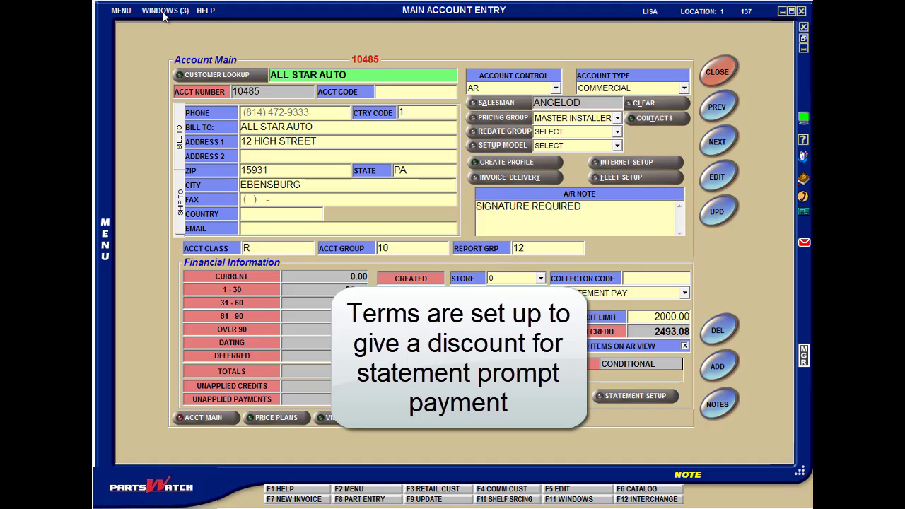
Step: Switch to the AR control setup and open the account terms setup from the statement settings
{"action": "left_click", "coordinate": [163, 11]}
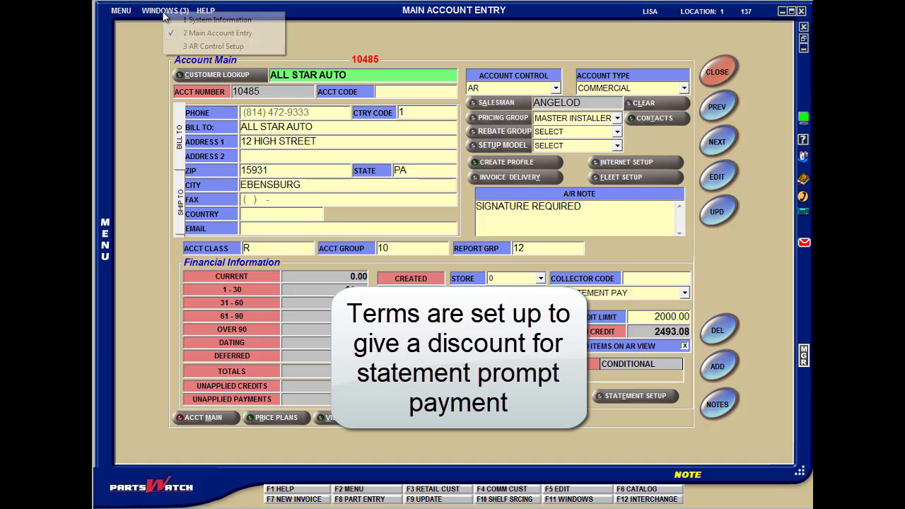
{"action": "left_click", "coordinate": [187, 46]}
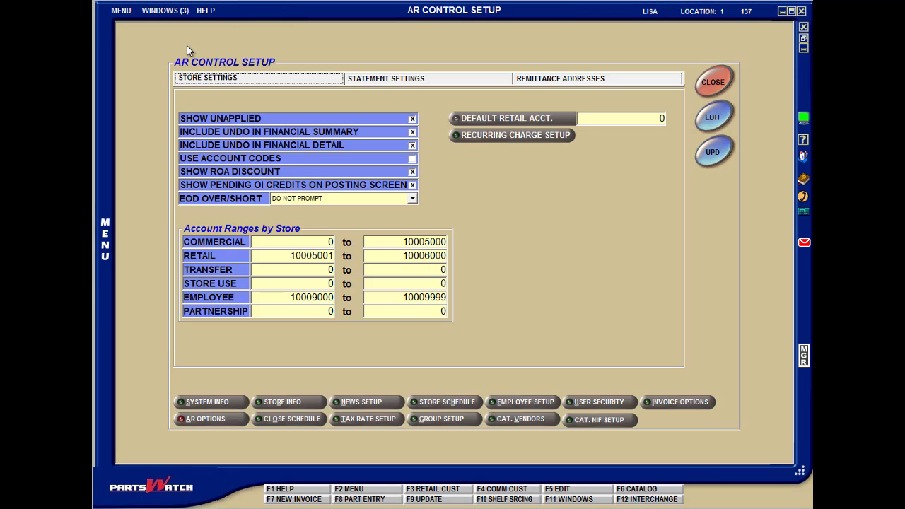
{"action": "left_click", "coordinate": [396, 79]}
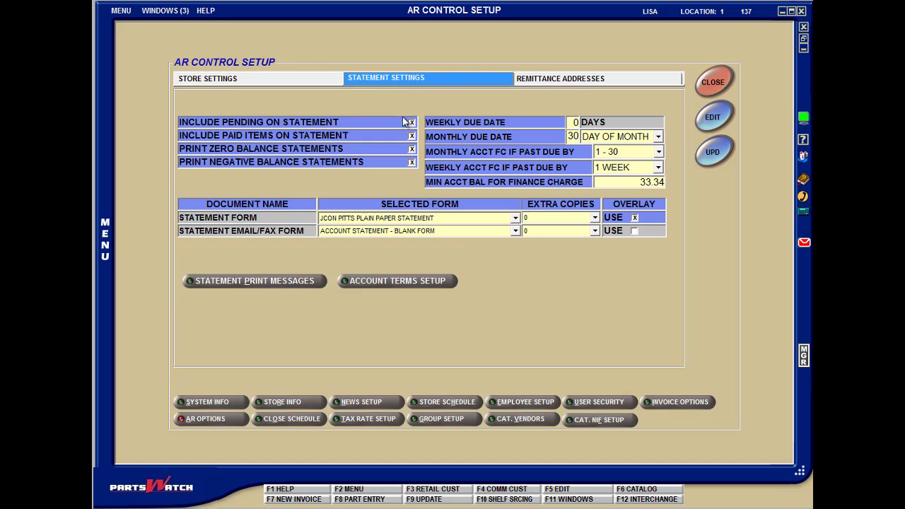
{"action": "left_click", "coordinate": [422, 280]}
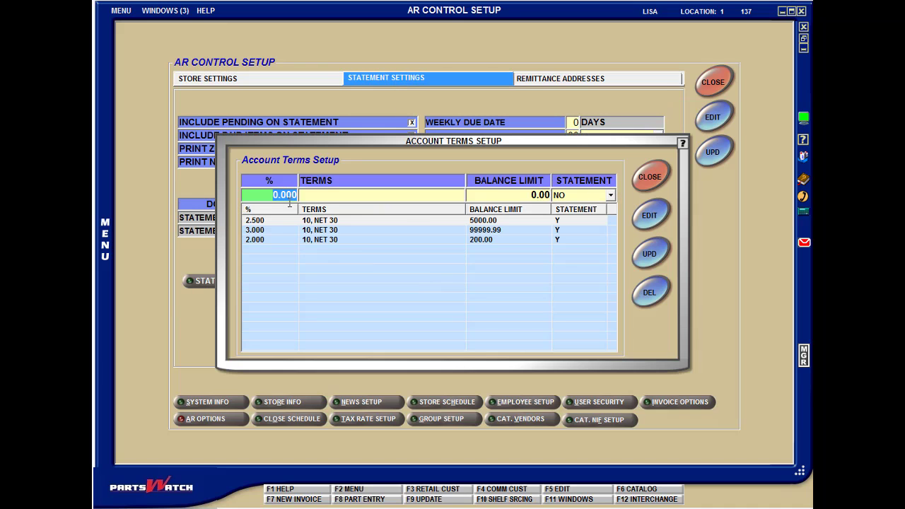
Step: Add a 2% account term named "10, NET 30" with a balance limit of 200 and statement set to yes, and close the terms setup
{"action": "type", "text": "2"}
{"action": "key", "text": "Tab"}
{"action": "type", "text": "10"}
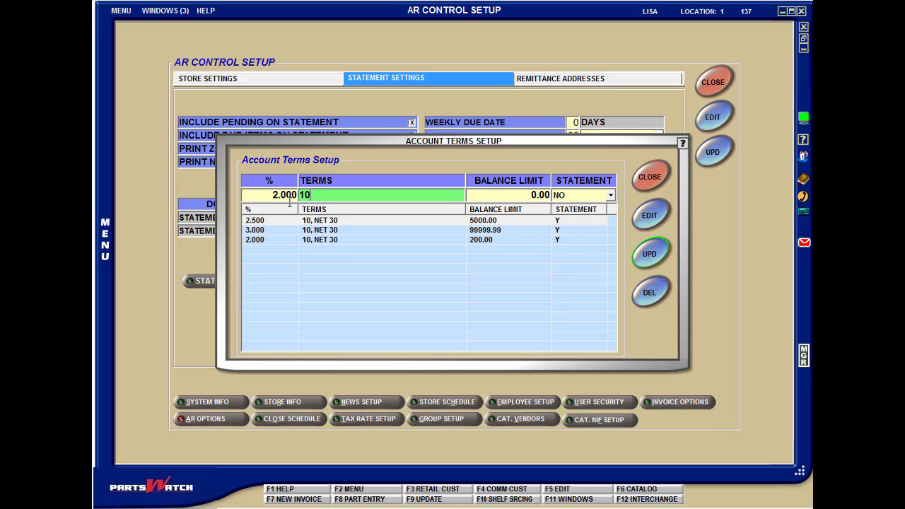
{"action": "type", "text": ", NET 30"}
{"action": "key", "text": "Tab"}
{"action": "type", "text": "200"}
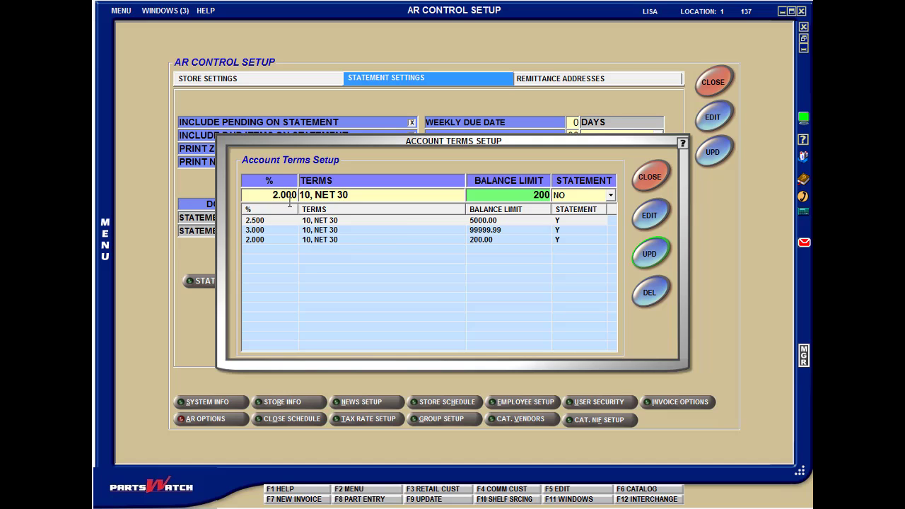
{"action": "key", "text": "Tab"}
{"action": "key", "text": "y"}
{"action": "key", "text": "F9"}
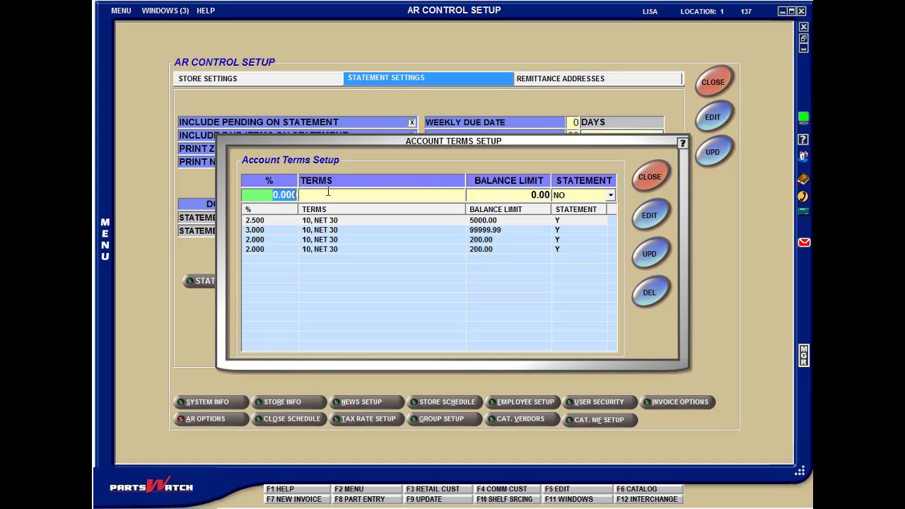
{"action": "left_click", "coordinate": [649, 176]}
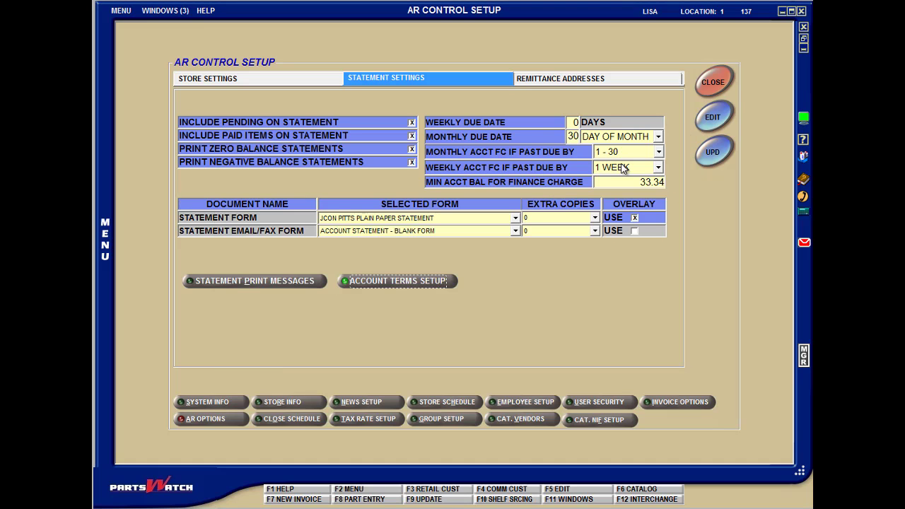
Step: Return to All Star Auto's main account record, put it in edit mode and open its statement controls
{"action": "left_click", "coordinate": [170, 11]}
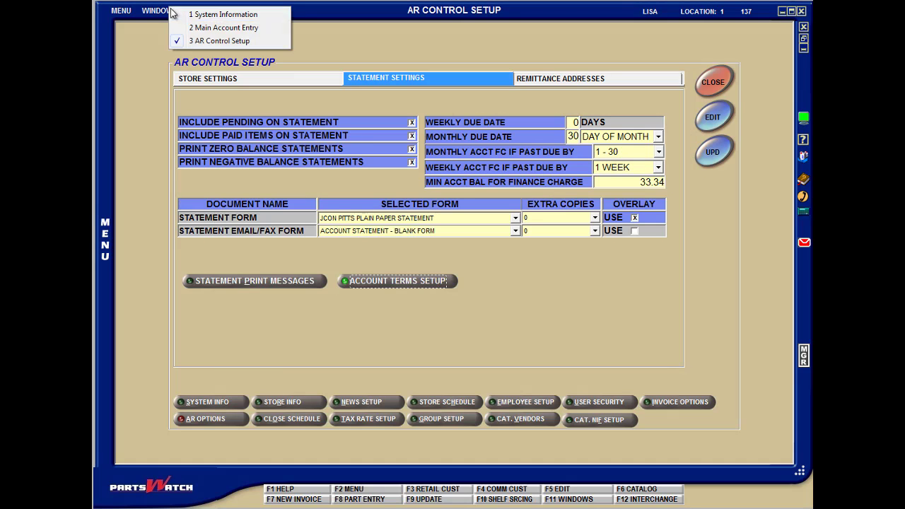
{"action": "left_click", "coordinate": [196, 27]}
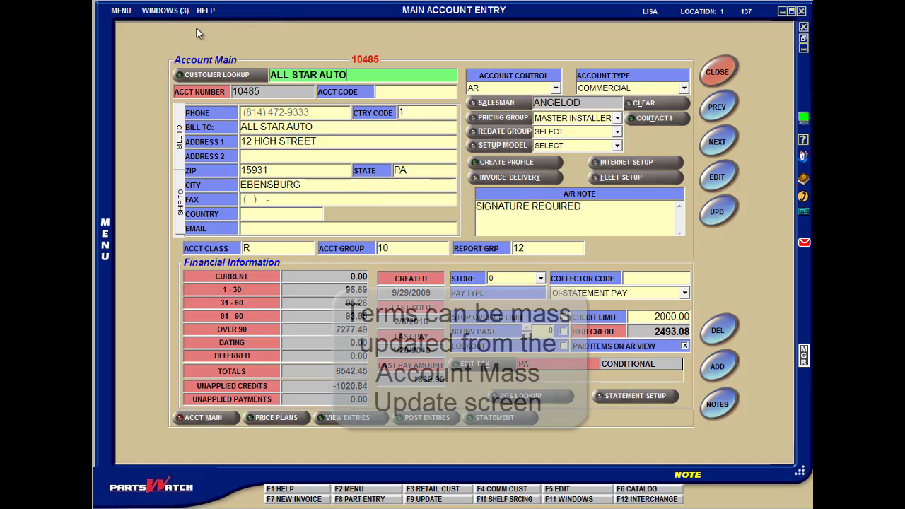
{"action": "left_click", "coordinate": [704, 181]}
{"action": "left_click", "coordinate": [643, 399]}
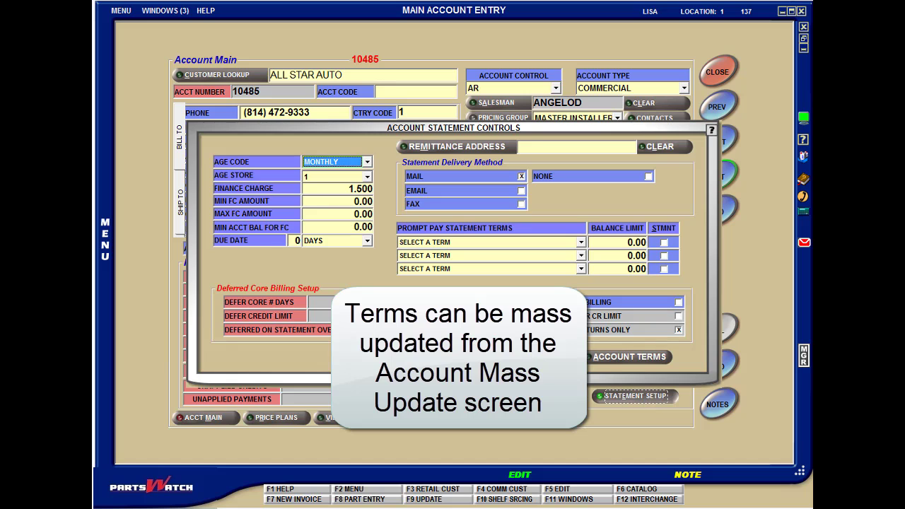
Step: Assign the 2.000%, 2.500% and 3.000% "10, NET 30" terms as All Star Auto's prompt pay statement terms and accept the statement controls
{"action": "left_click", "coordinate": [580, 241]}
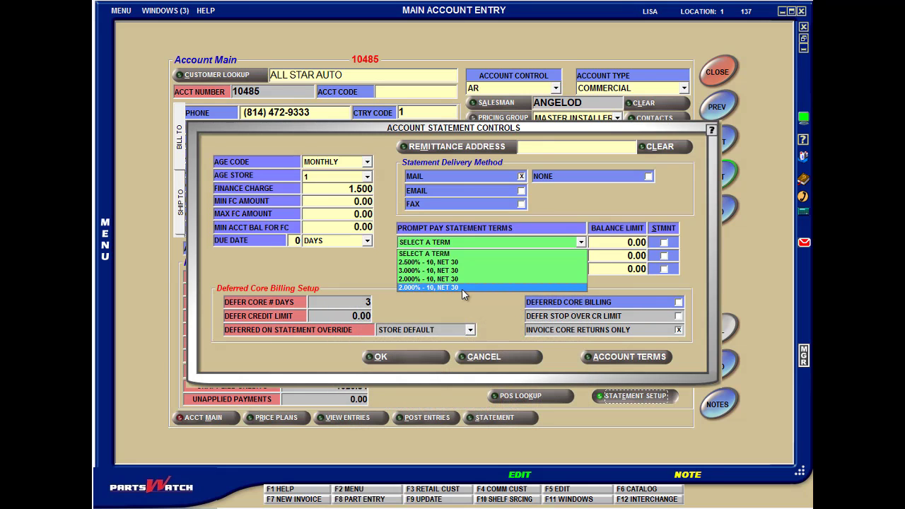
{"action": "left_click", "coordinate": [462, 289]}
{"action": "left_click", "coordinate": [580, 256]}
{"action": "left_click", "coordinate": [438, 279]}
{"action": "left_click", "coordinate": [580, 268]}
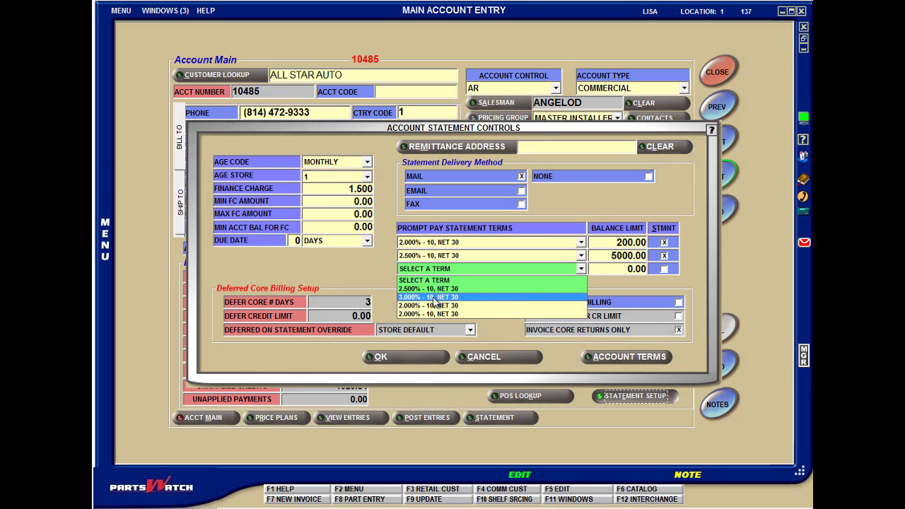
{"action": "left_click", "coordinate": [433, 303]}
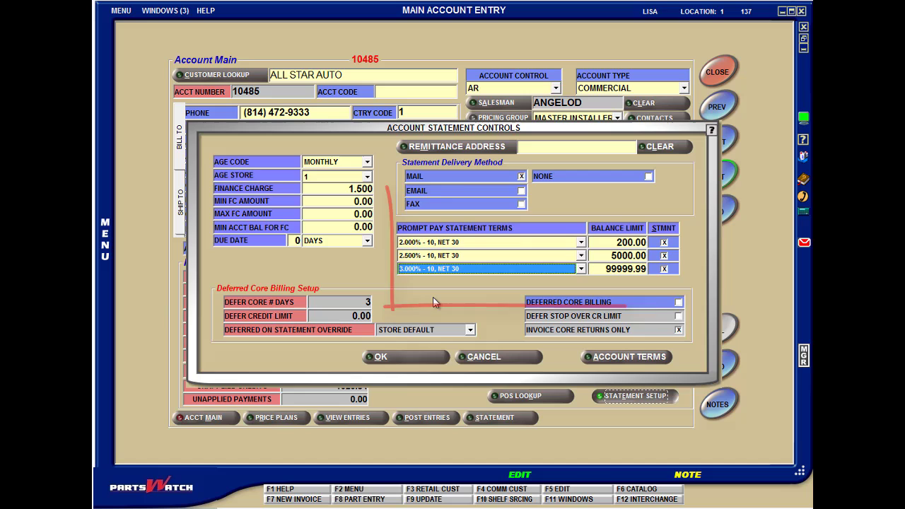
{"action": "left_click", "coordinate": [387, 359]}
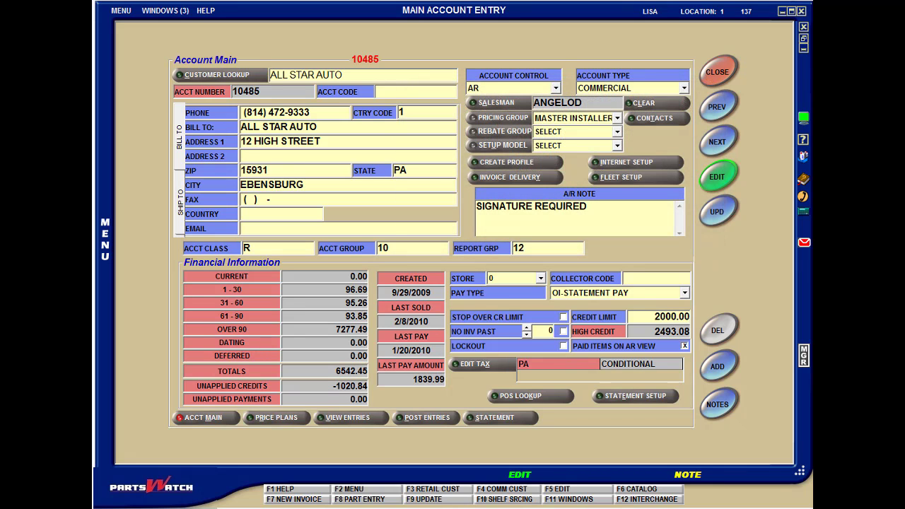
{"action": "key", "text": "F2"}
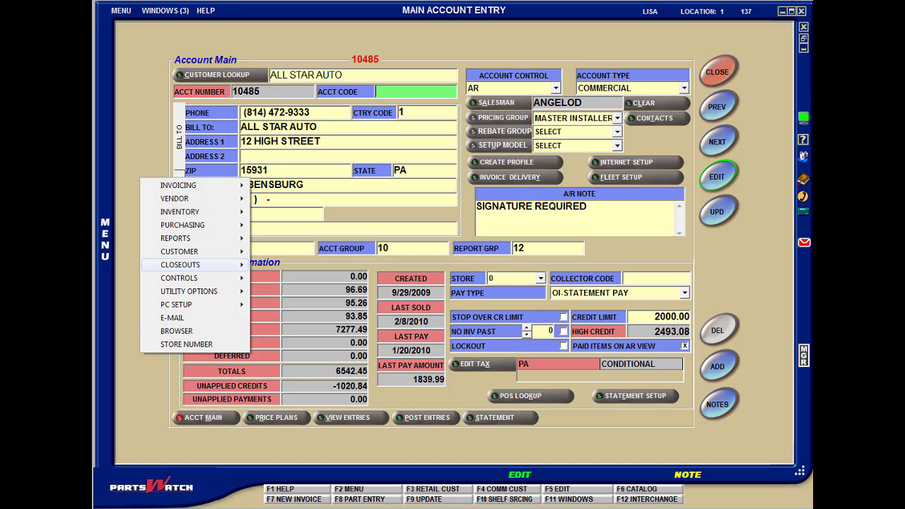
{"action": "mouse_move", "coordinate": [179, 252]}
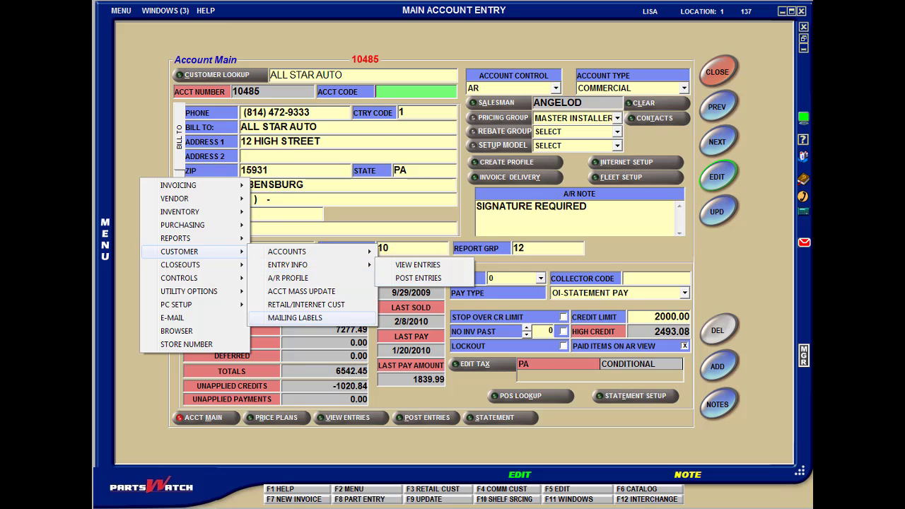
{"action": "left_click", "coordinate": [413, 404]}
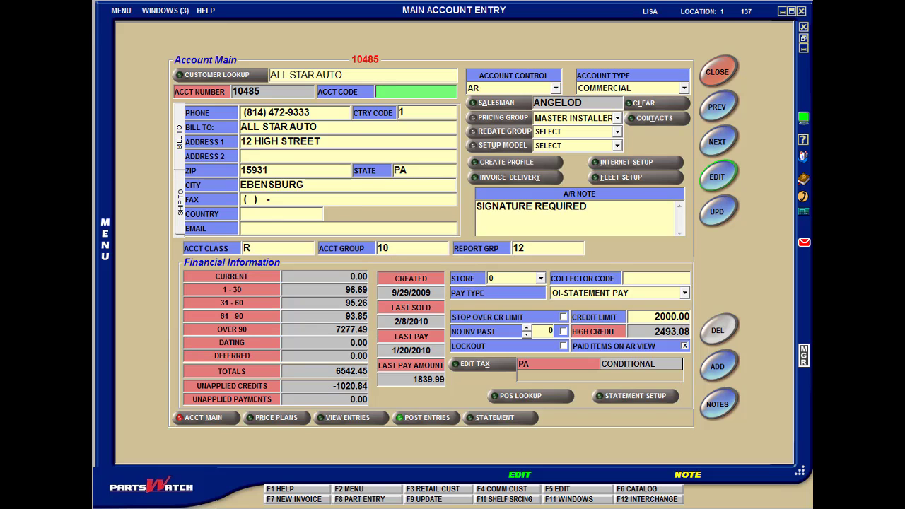
Step: Open the post entries for All Star Auto and view the customer account lookup, closing it without choosing an account
{"action": "left_click", "coordinate": [426, 417]}
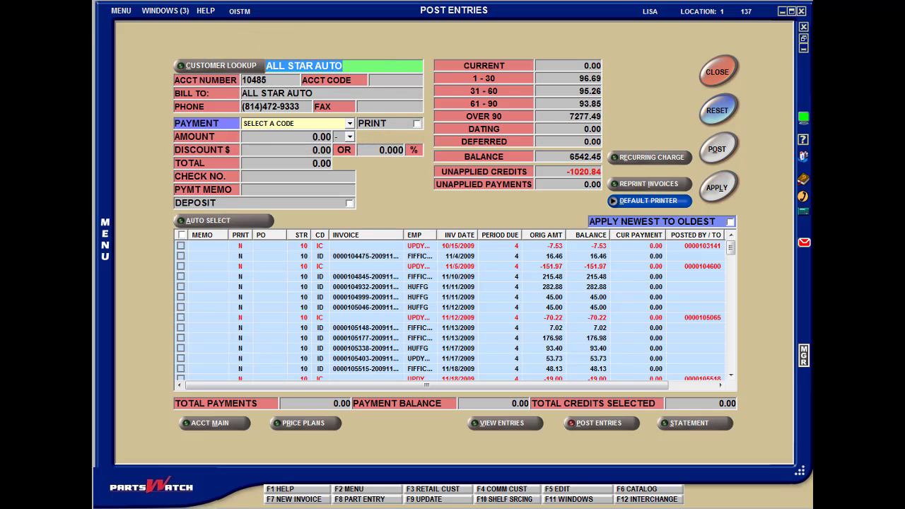
{"action": "left_click", "coordinate": [344, 65]}
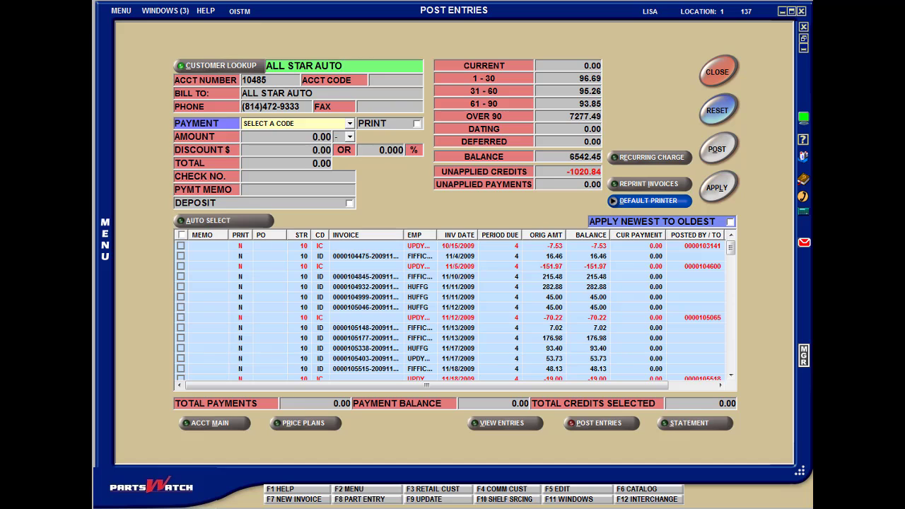
{"action": "key", "text": "shift+Tab"}
{"action": "key", "text": "Return"}
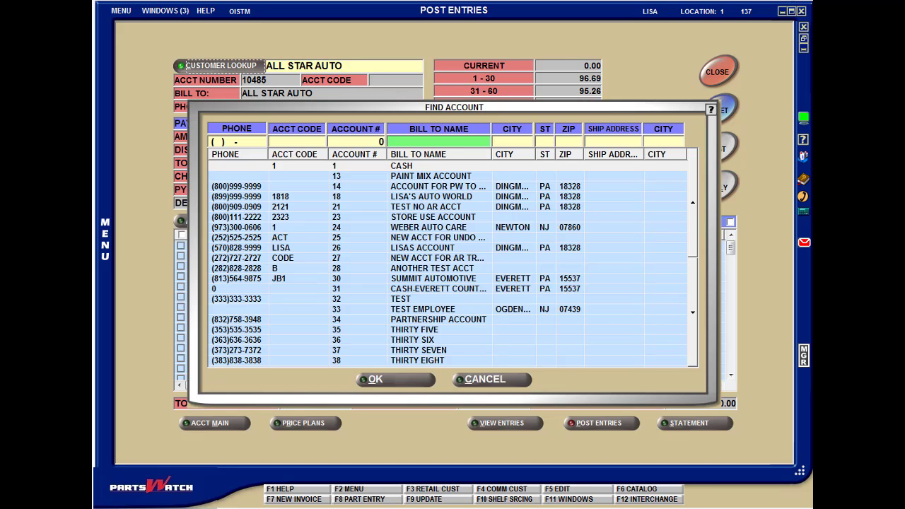
{"action": "left_click", "coordinate": [297, 141]}
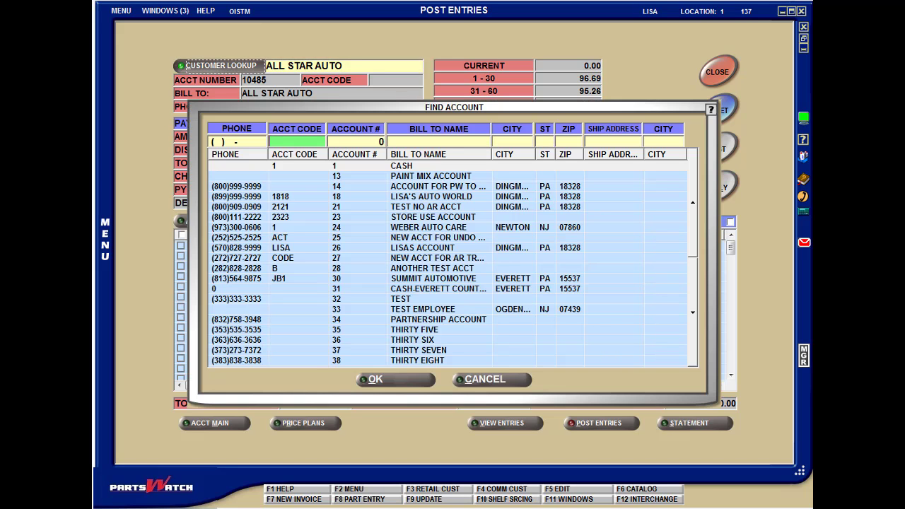
{"action": "left_click", "coordinate": [460, 380]}
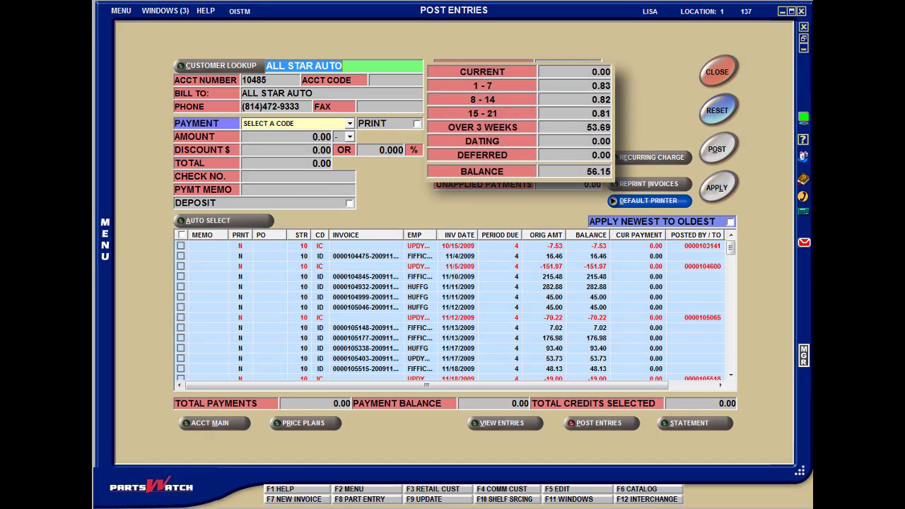
Step: Look up Valley Auto by account number, then open its statement controls from the main account record in edit mode
{"action": "type", "text": "36540"}
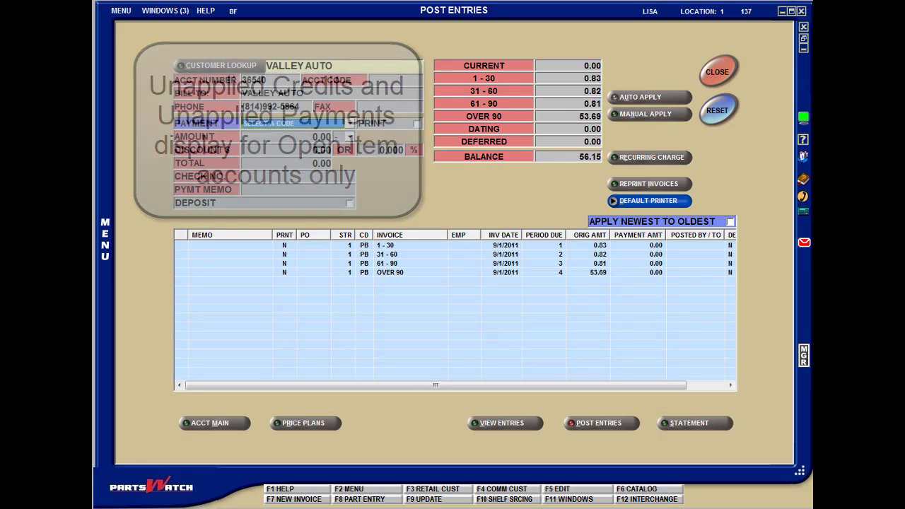
{"action": "key", "text": "alt+m"}
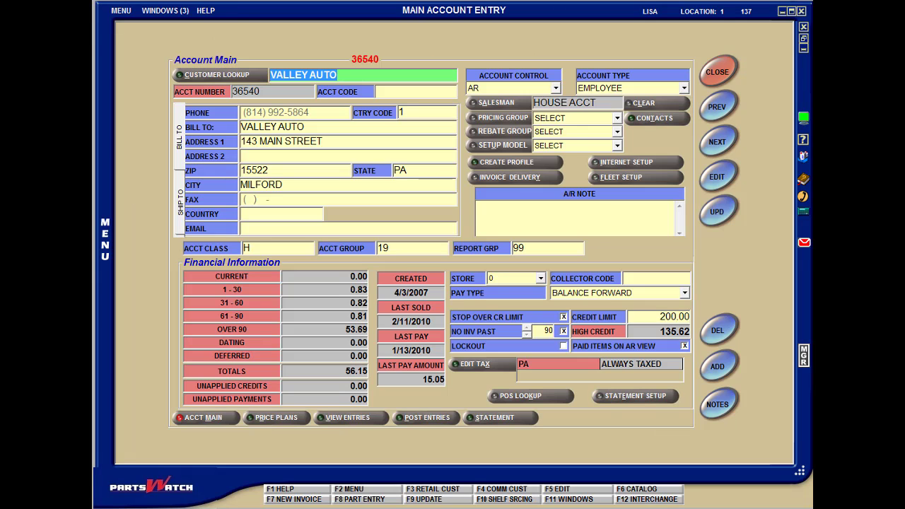
{"action": "key", "text": "F5"}
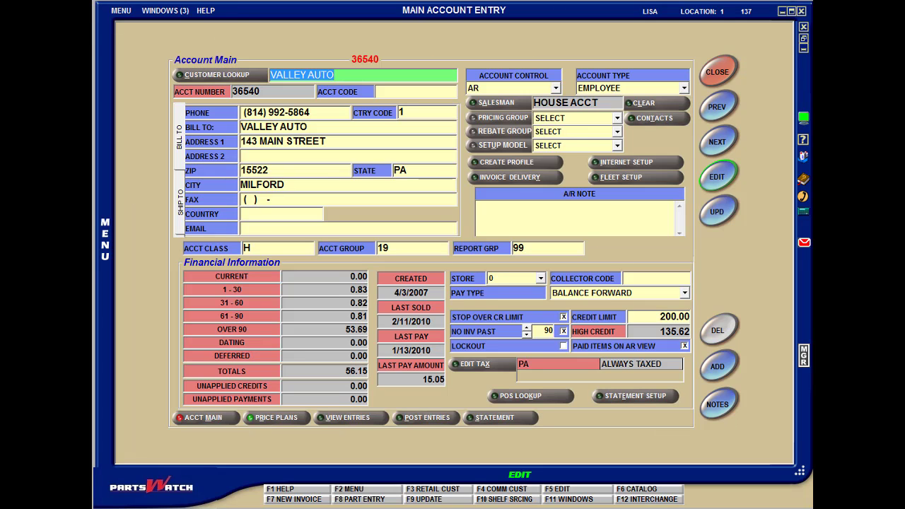
{"action": "left_click", "coordinate": [635, 396]}
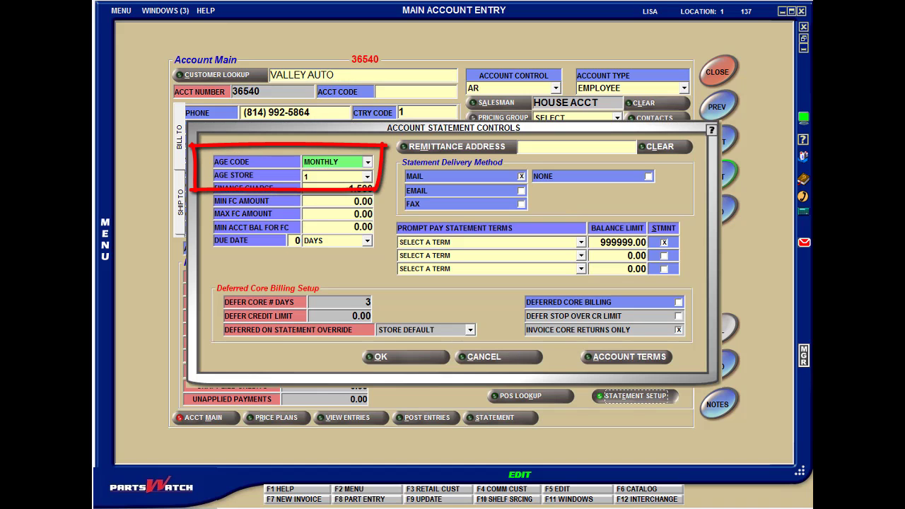
Step: View the age code and age store settings in Valley Auto's statement controls, then close them without saving
{"action": "left_click", "coordinate": [367, 162]}
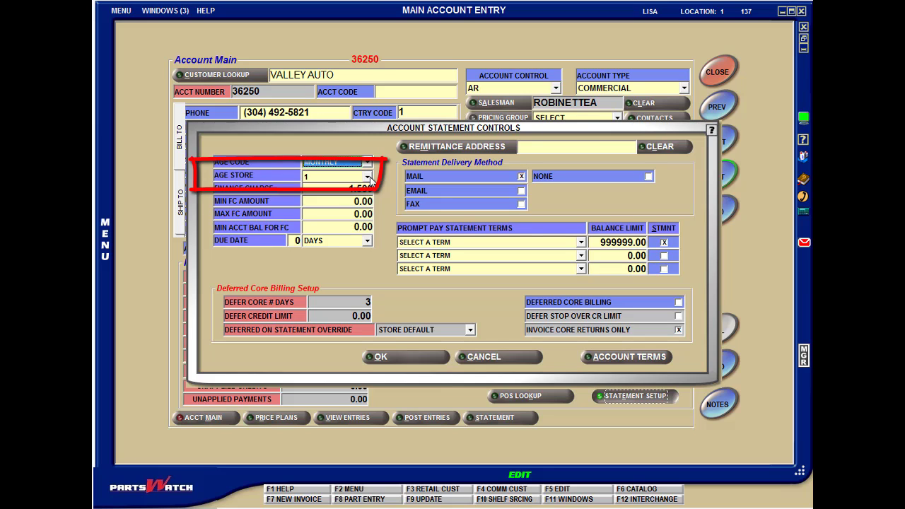
{"action": "key", "text": "Tab"}
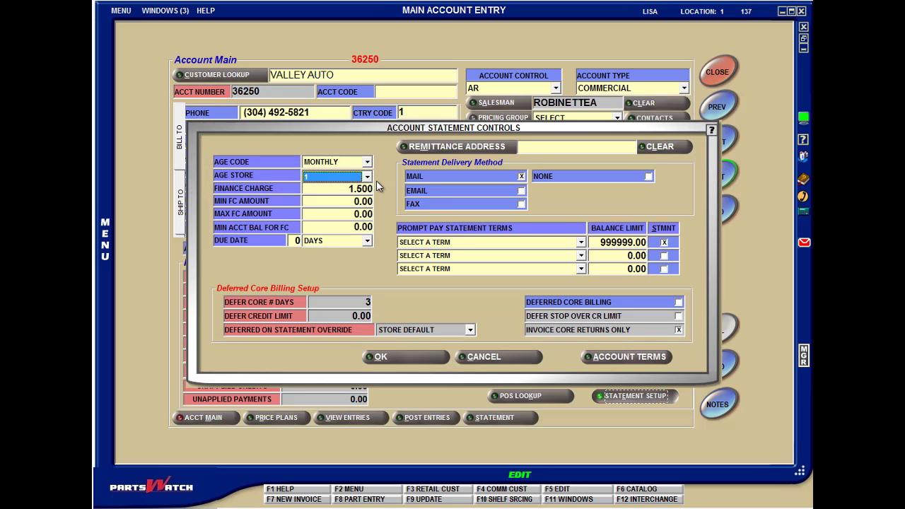
{"action": "left_click", "coordinate": [476, 353]}
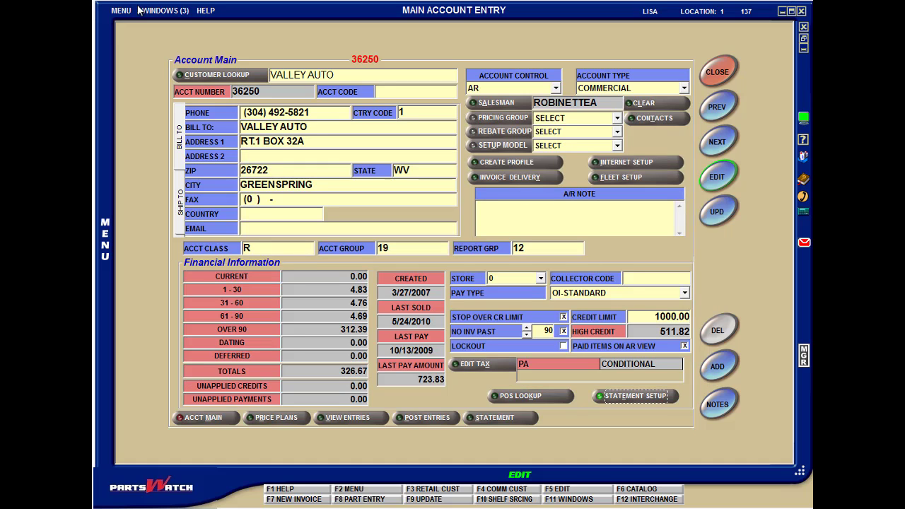
Step: View the show unapplied option in the AR control setup's store settings, then return to the main account record
{"action": "left_click", "coordinate": [168, 12]}
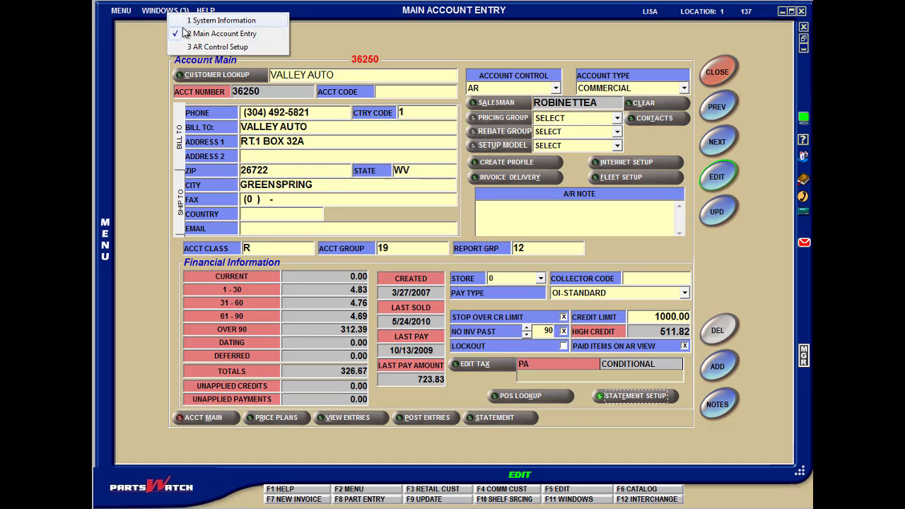
{"action": "left_click", "coordinate": [194, 47]}
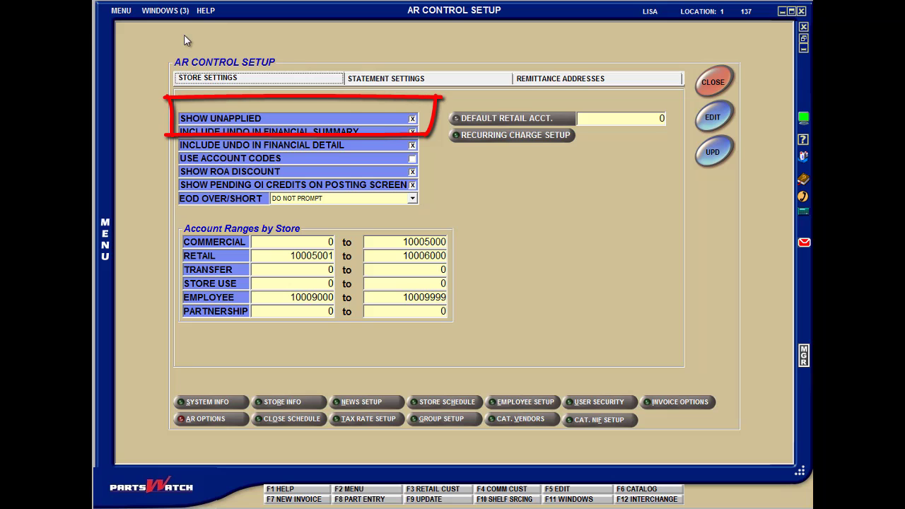
{"action": "left_click", "coordinate": [168, 13]}
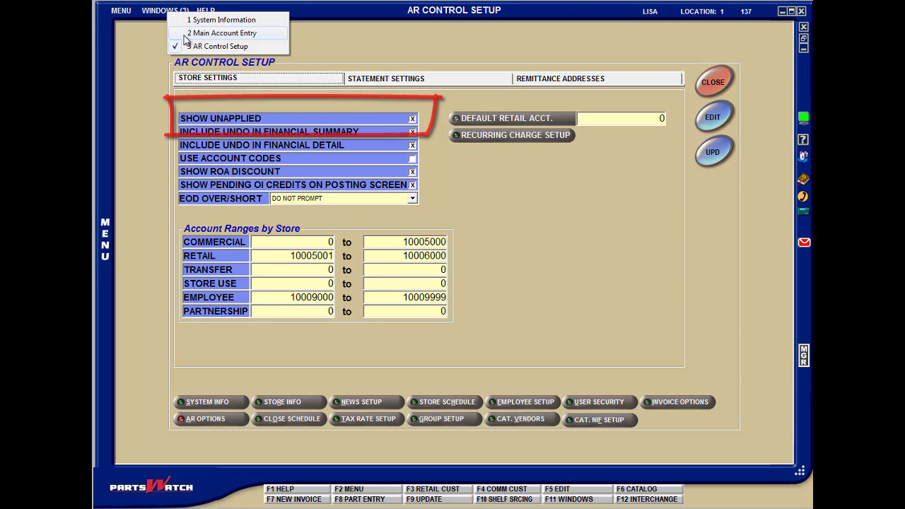
{"action": "left_click", "coordinate": [188, 34]}
Step: Look up Career Autobody by account number and open its post entries
{"action": "left_click", "coordinate": [357, 79]}
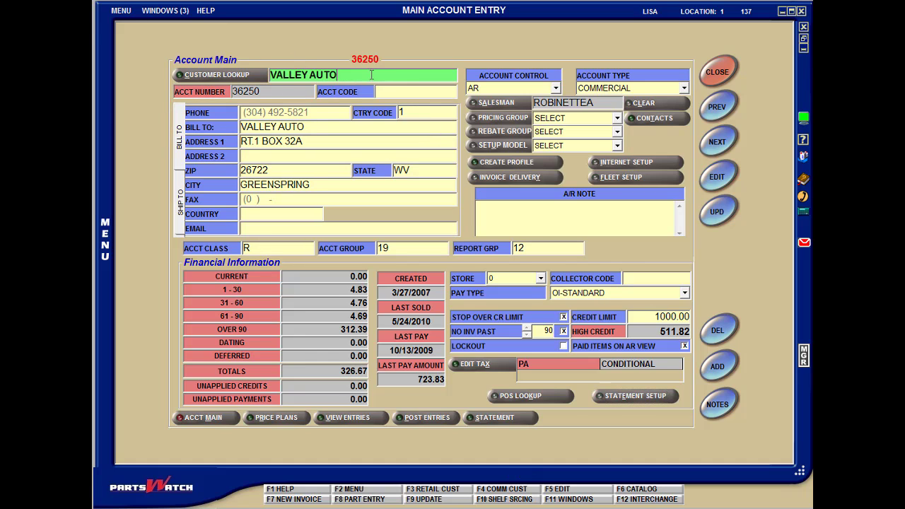
{"action": "type", "text": "10500"}
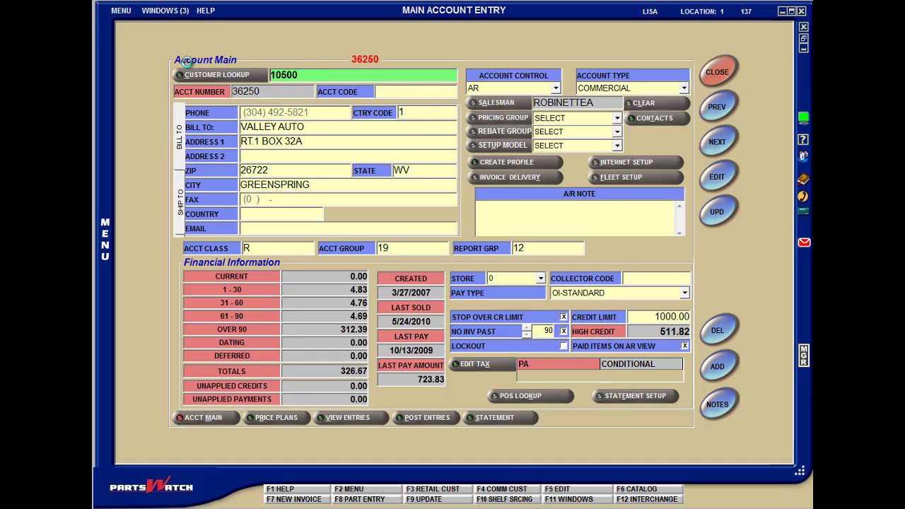
{"action": "key", "text": "Return"}
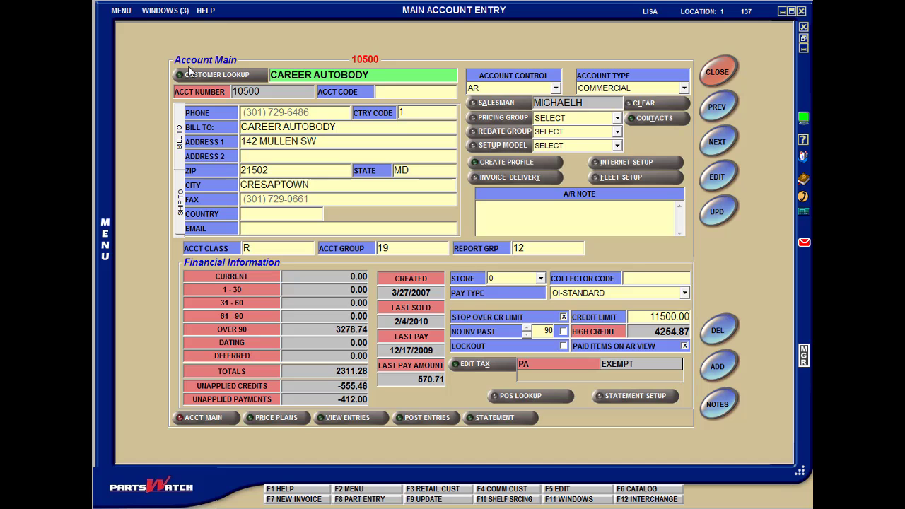
{"action": "left_click", "coordinate": [422, 417]}
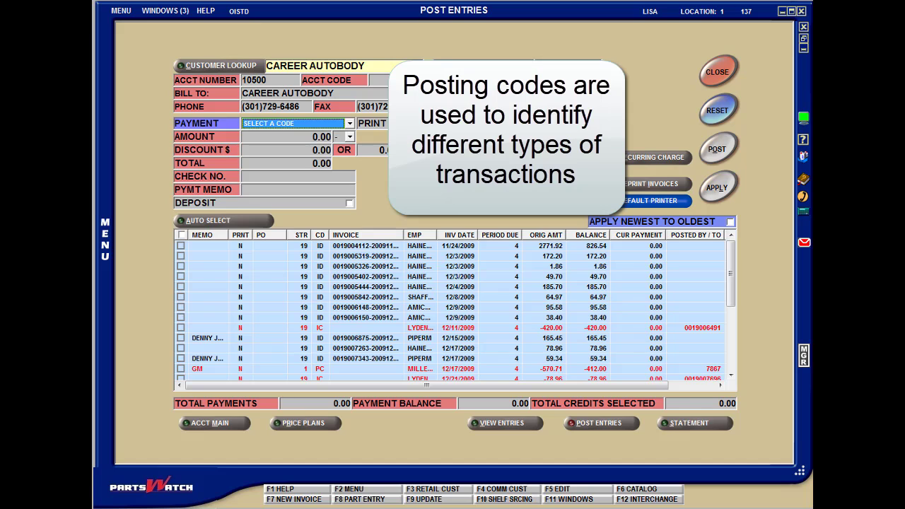
Step: Examine the available payment posting codes for Career Autobody, from payment credit through posted error, leaving no code selected
{"action": "key", "text": "alt+Down"}
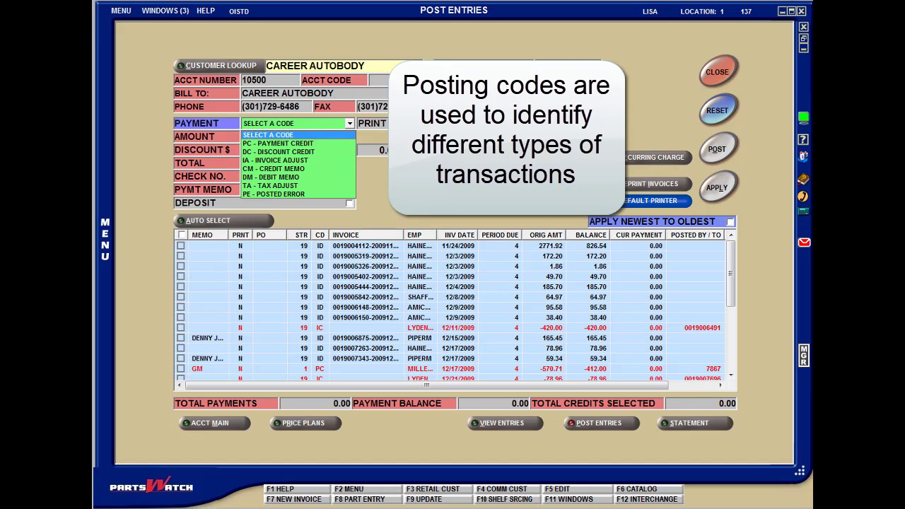
{"action": "key", "text": "Down"}
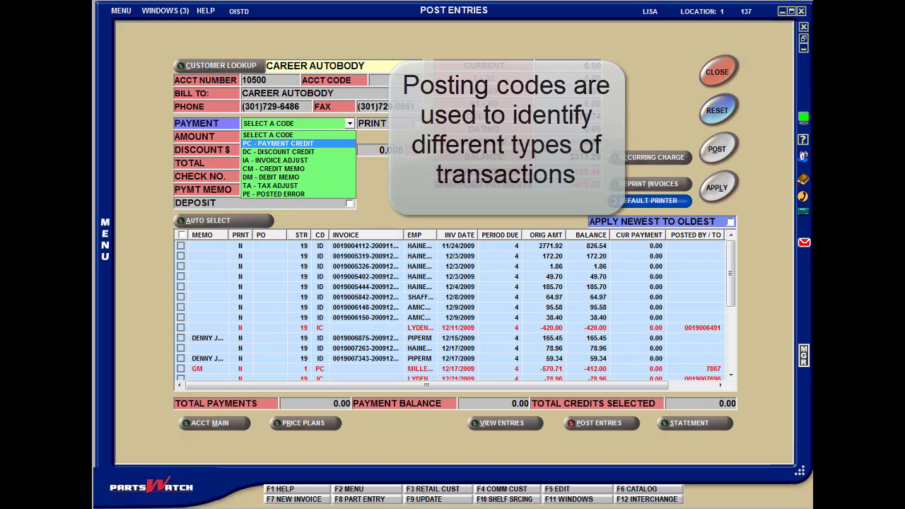
{"action": "key", "text": "Down"}
{"action": "key", "text": "Down"}
{"action": "key", "text": "Down"}
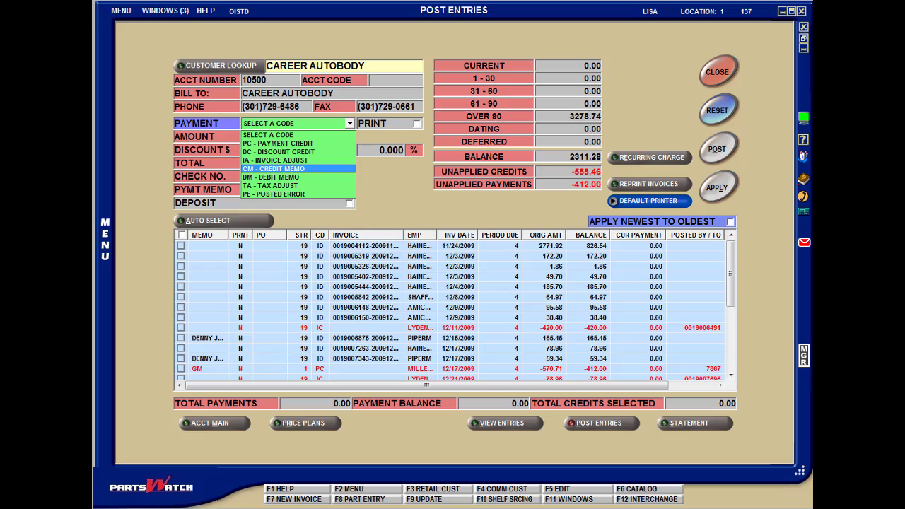
{"action": "key", "text": "Down"}
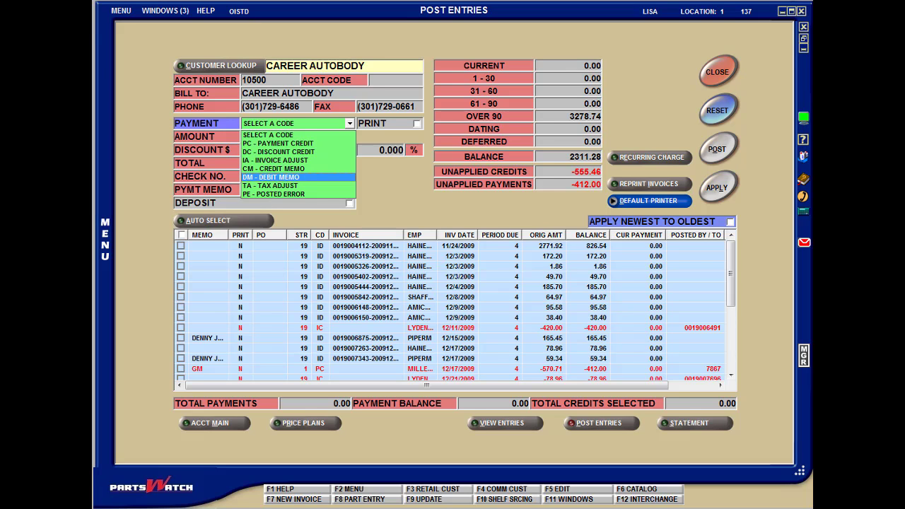
{"action": "key", "text": "Up"}
{"action": "key", "text": "Up"}
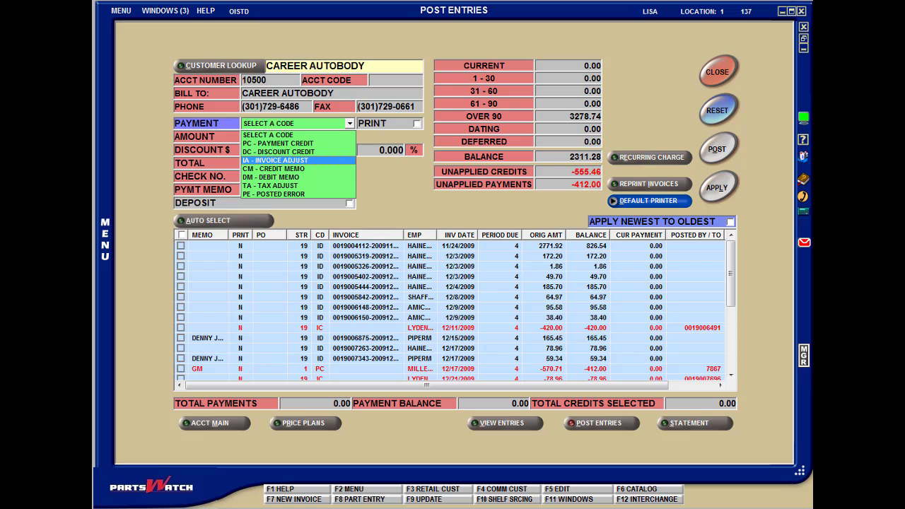
{"action": "key", "text": "Down"}
{"action": "key", "text": "Down"}
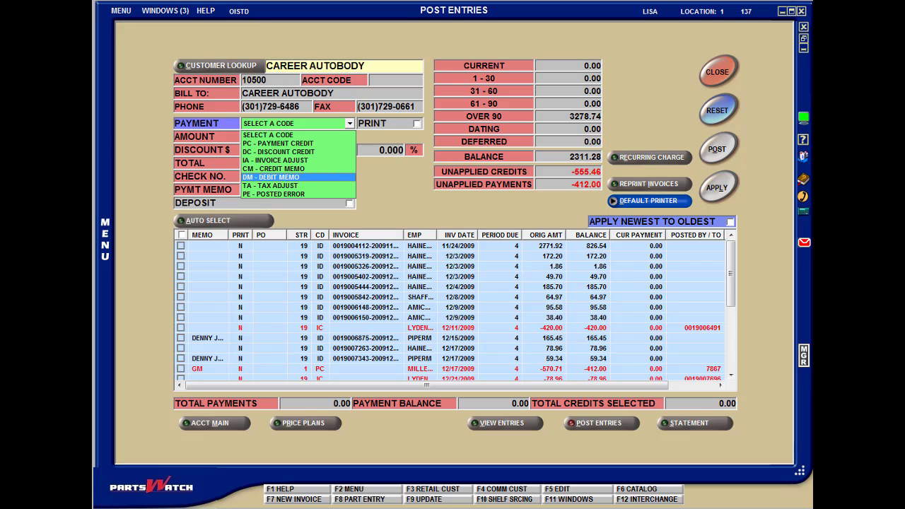
{"action": "key", "text": "Down"}
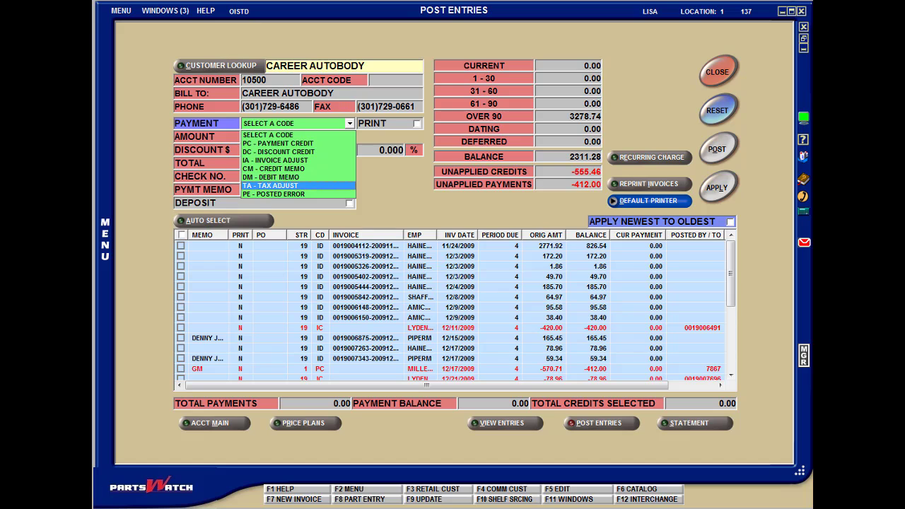
{"action": "key", "text": "Down"}
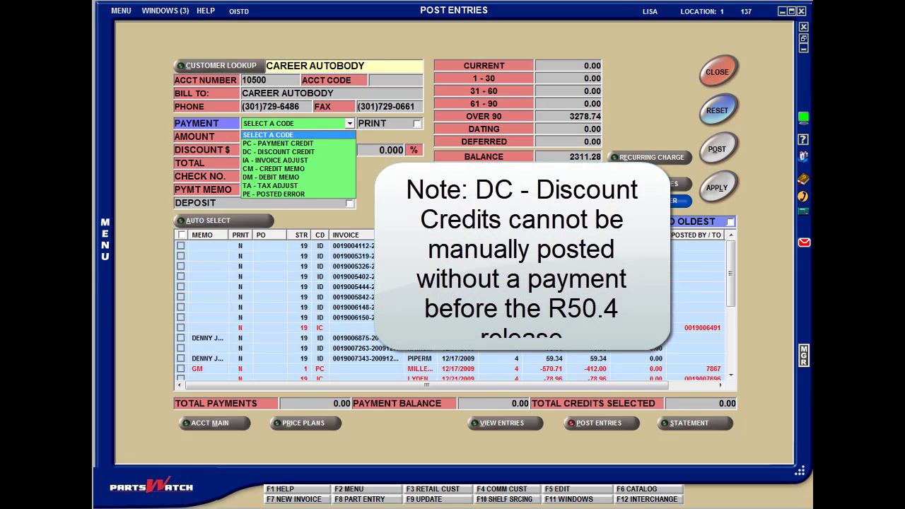
{"action": "key", "text": "Return"}
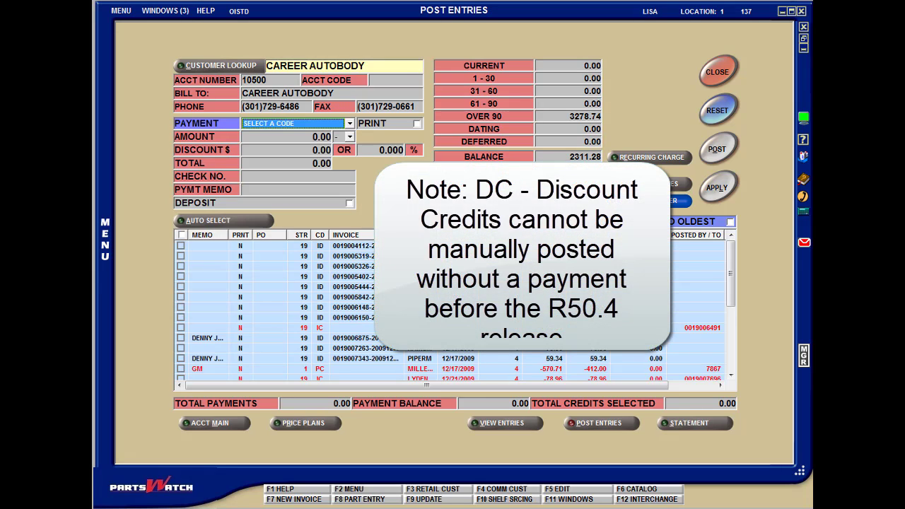